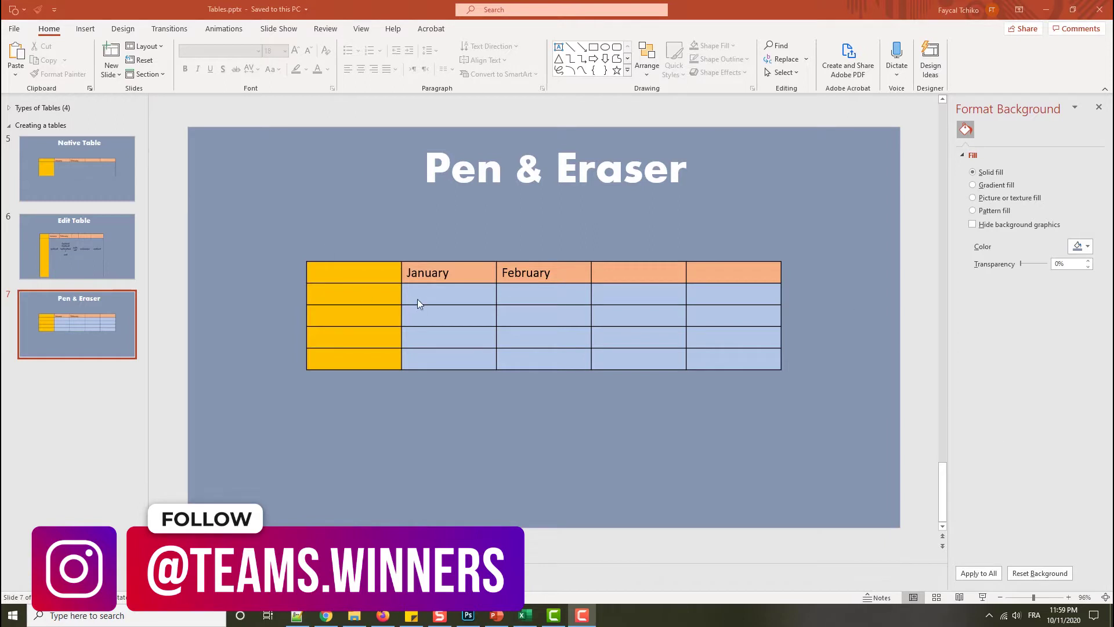
Select the five-column table on the Pen & Eraser slide to show its shape formatting options.
left_click(541, 265)
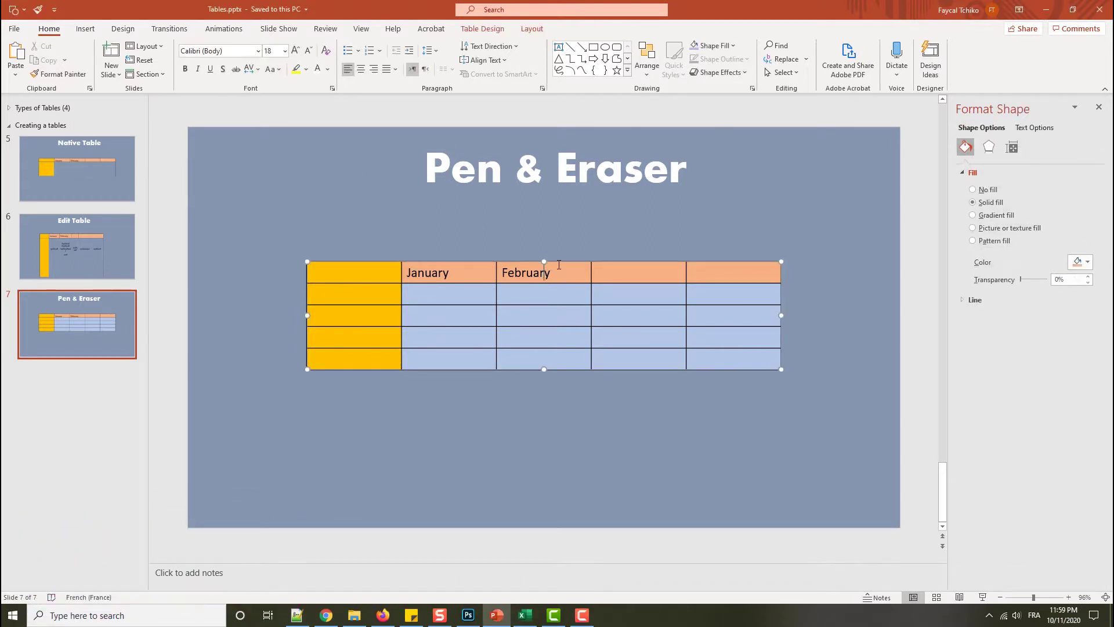
Review the Table Design pen style, weight and colour choices, then turn on Draw Table with a 1 pt pen.
left_click(476, 29)
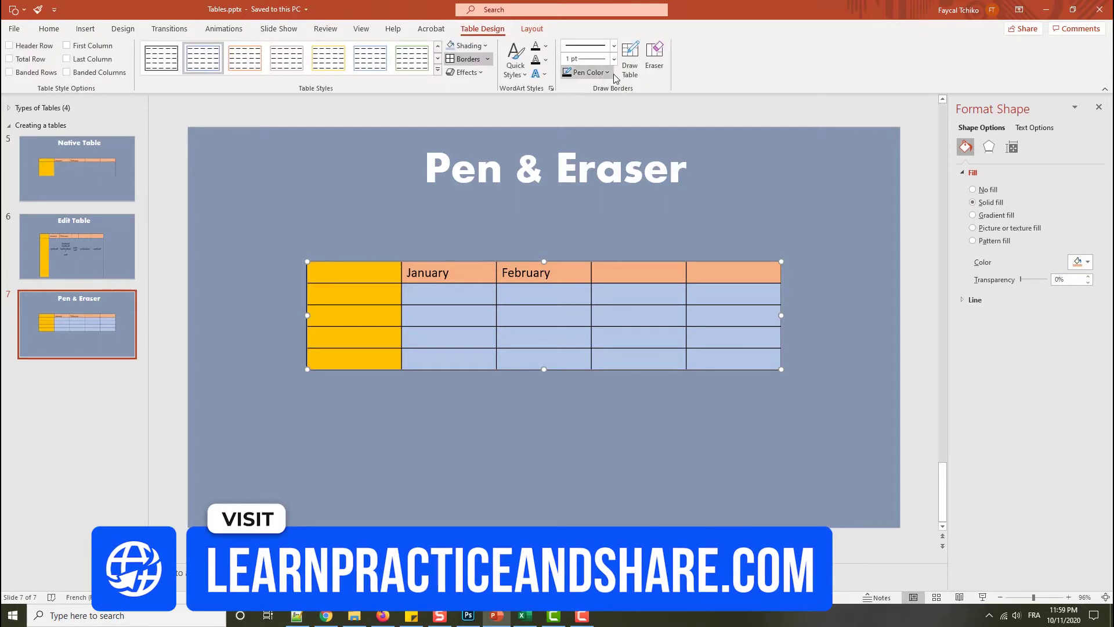
left_click(612, 46)
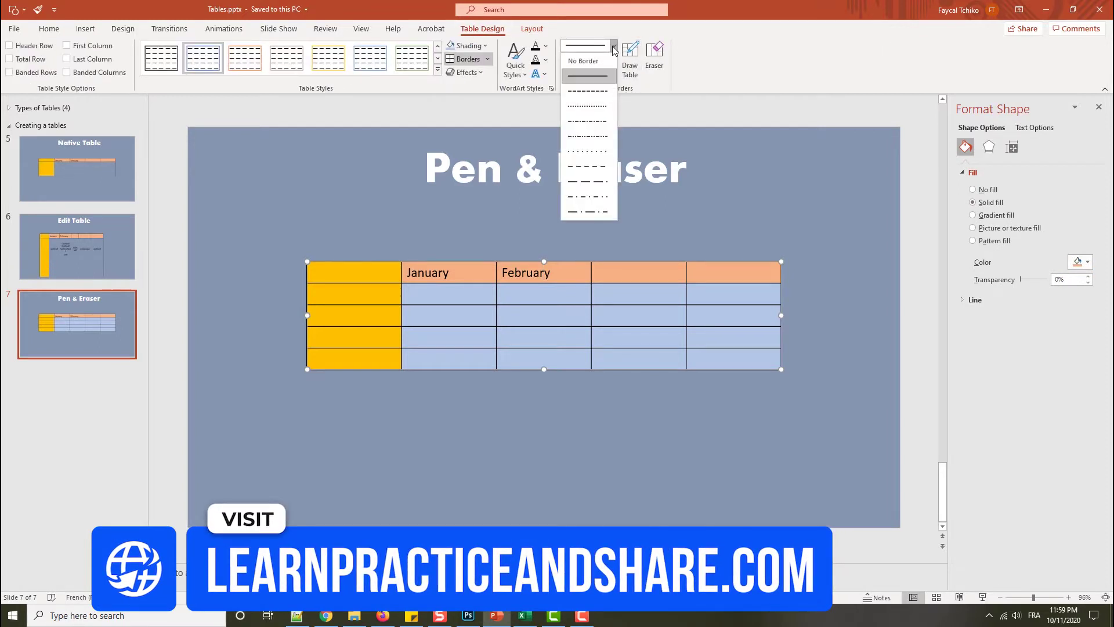
left_click(613, 46)
left_click(613, 59)
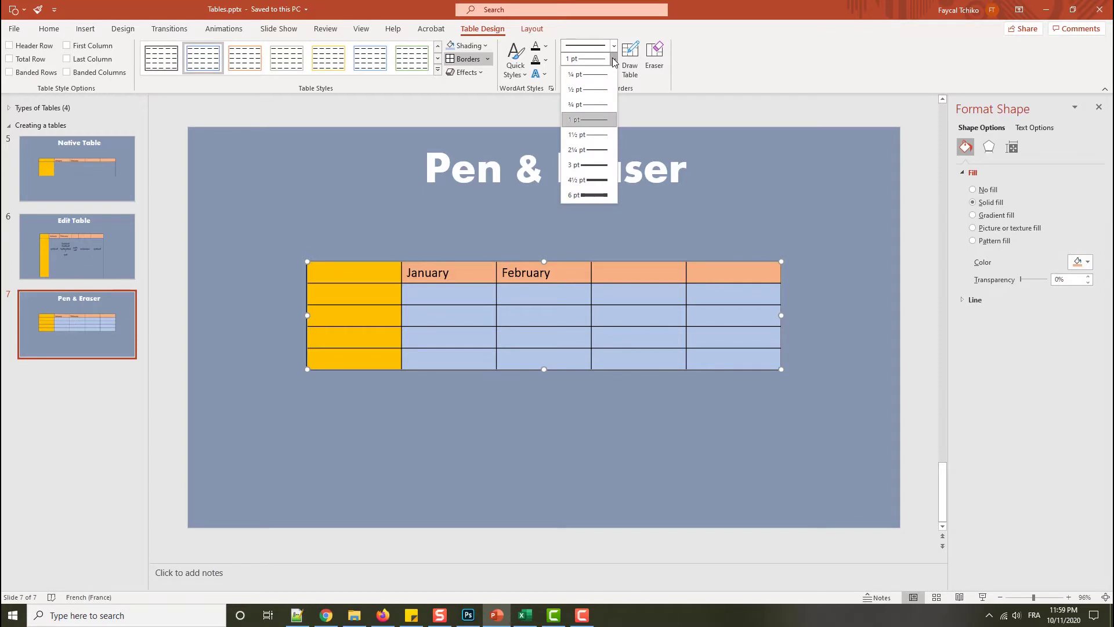
left_click(613, 60)
left_click(609, 73)
left_click(612, 123)
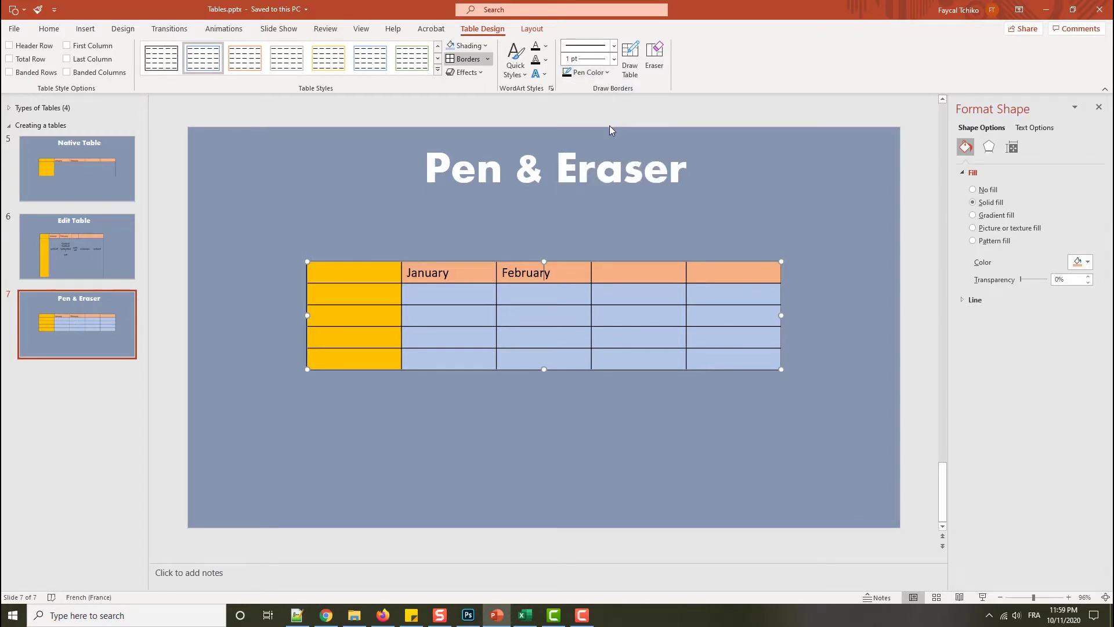
left_click(630, 63)
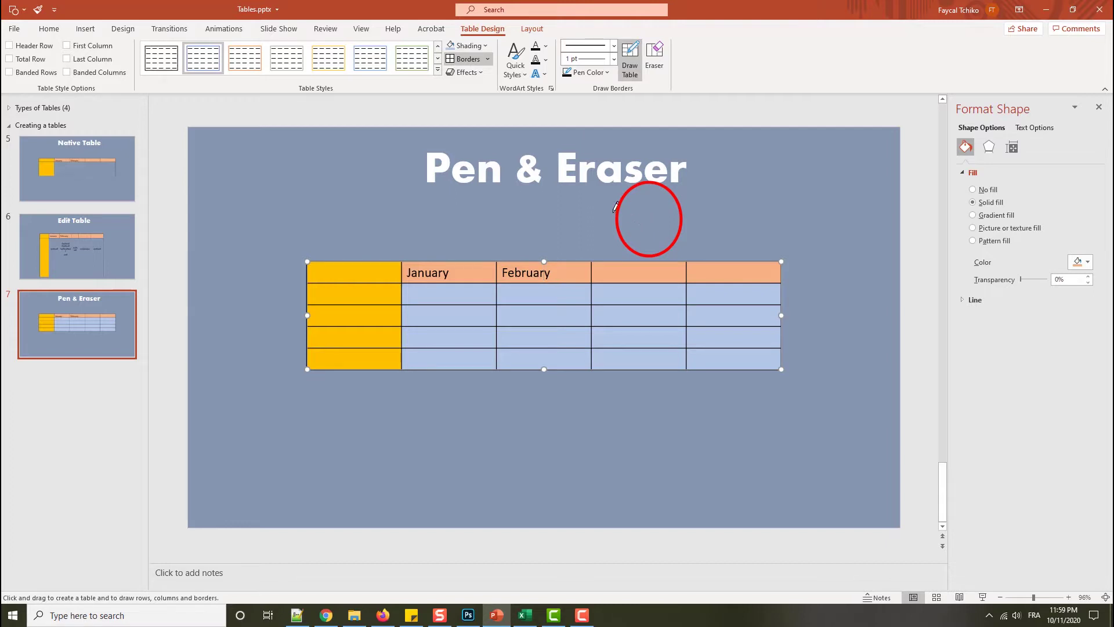
Zoom to 220% and redraw the last column divider with a light blue pen.
left_click(1069, 597)
left_click(1069, 597)
left_click(1069, 597)
left_click(1069, 597)
left_click(1069, 597)
left_click(1069, 597)
left_click(1070, 597)
left_click(1070, 597)
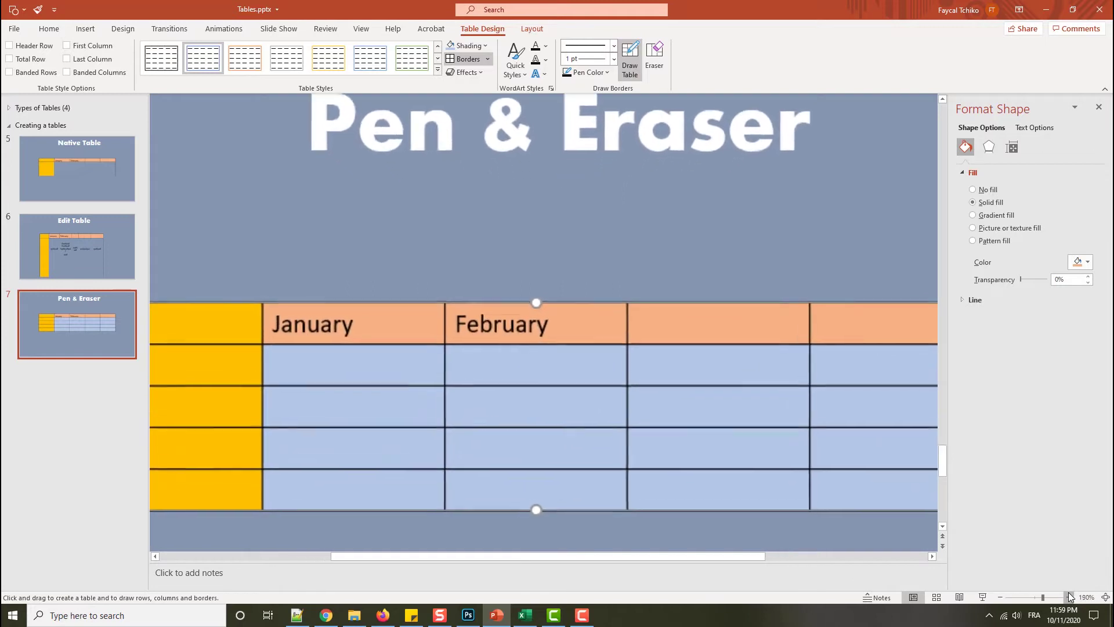
left_click(1070, 596)
left_click(1069, 597)
left_click(1069, 597)
left_click(1069, 597)
left_click_drag(672, 558, 795, 552)
left_click_drag(940, 464, 937, 482)
left_click(607, 72)
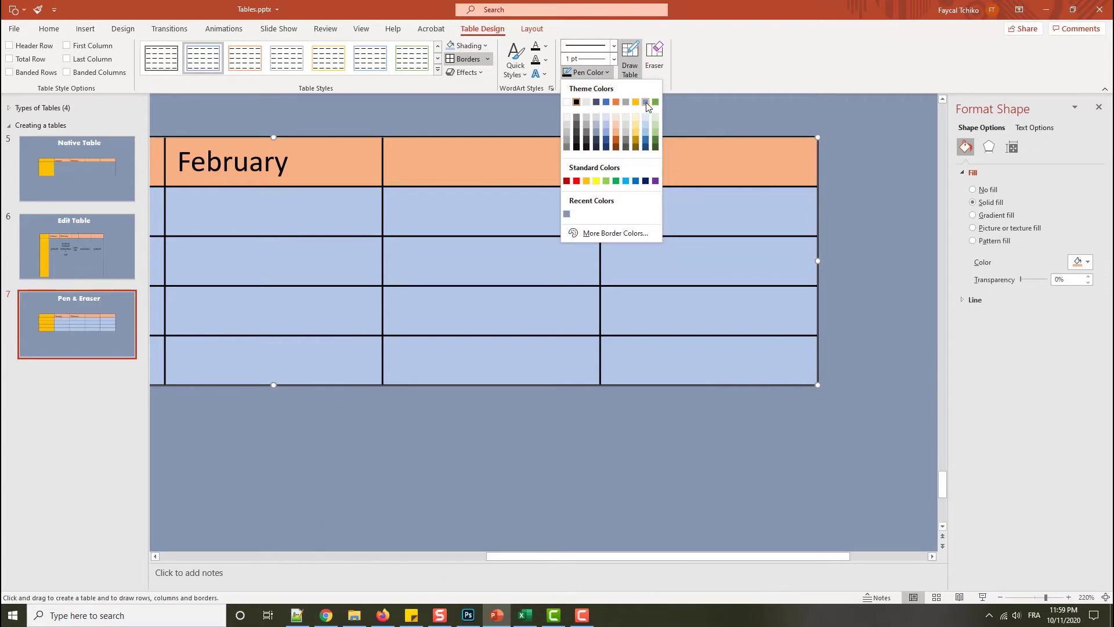
left_click(638, 133)
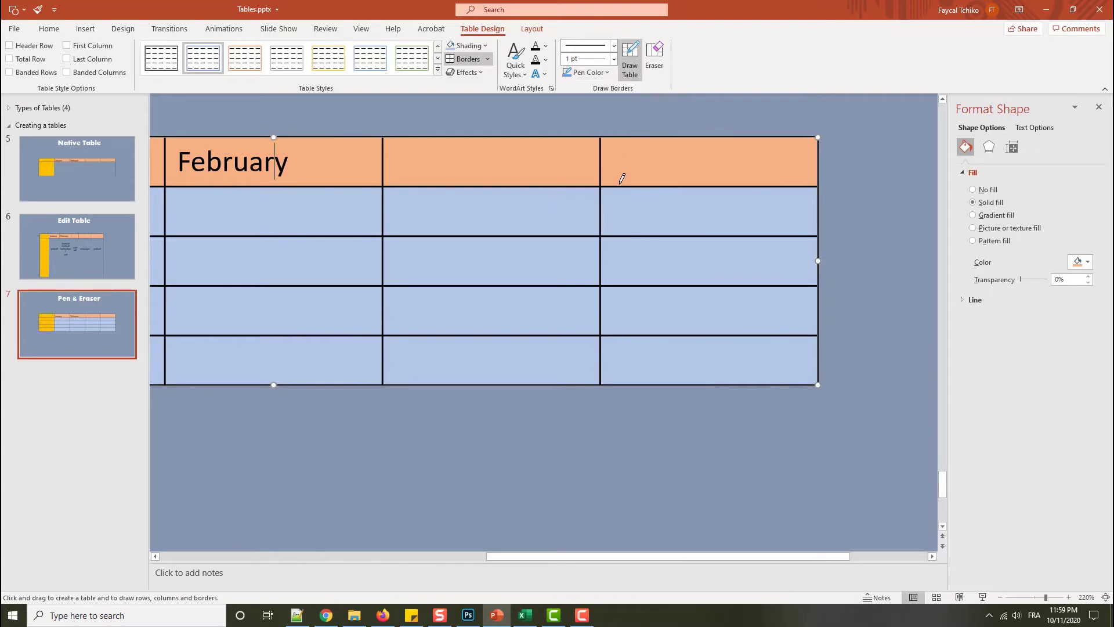
left_click(631, 57)
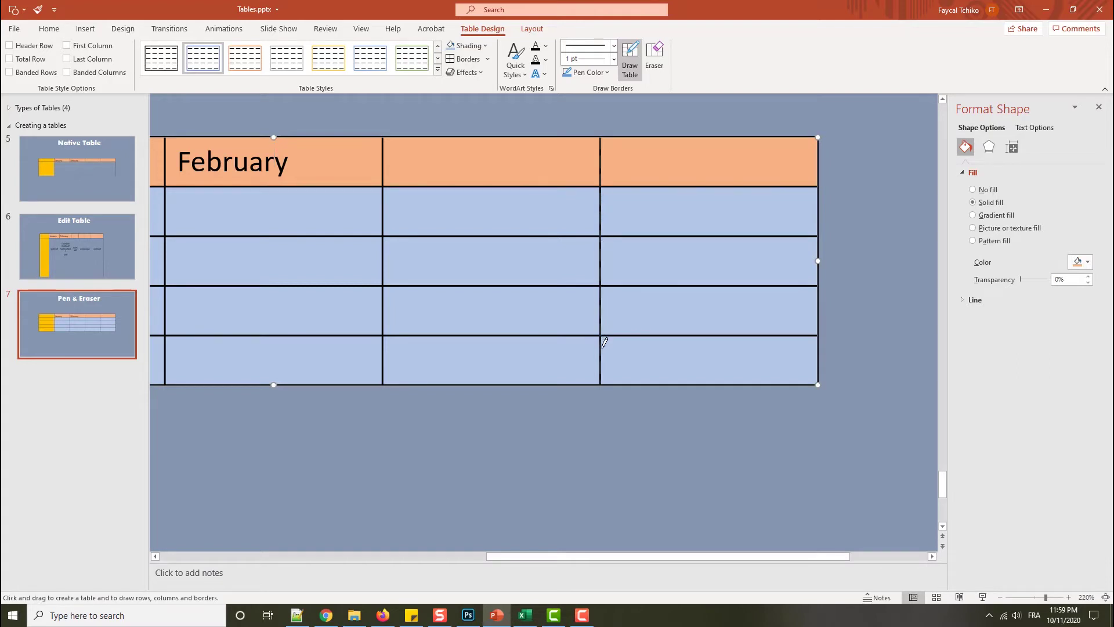
left_click_drag(603, 378, 602, 384)
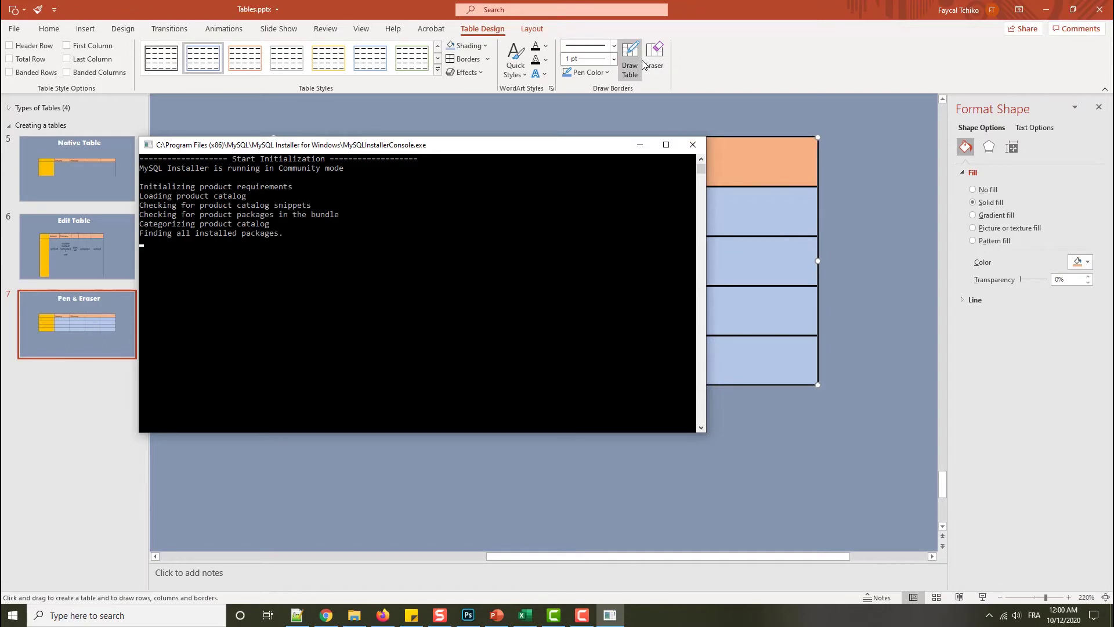
Switch to a dashed pen and draw dashed lines beside February, along a row border, and across two cells.
left_click(613, 46)
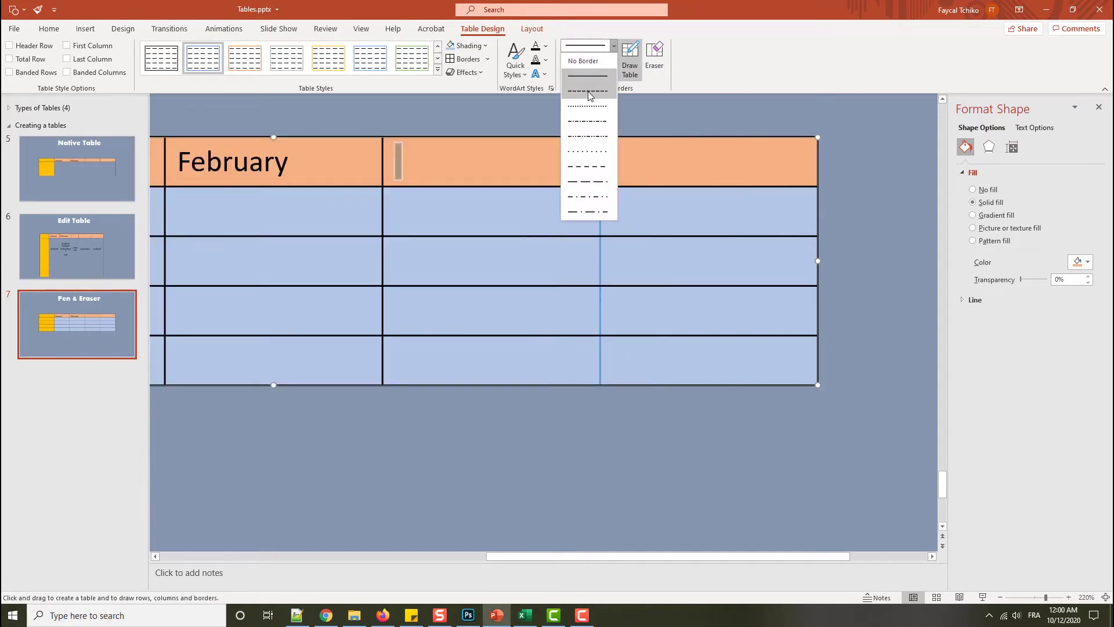
left_click(590, 166)
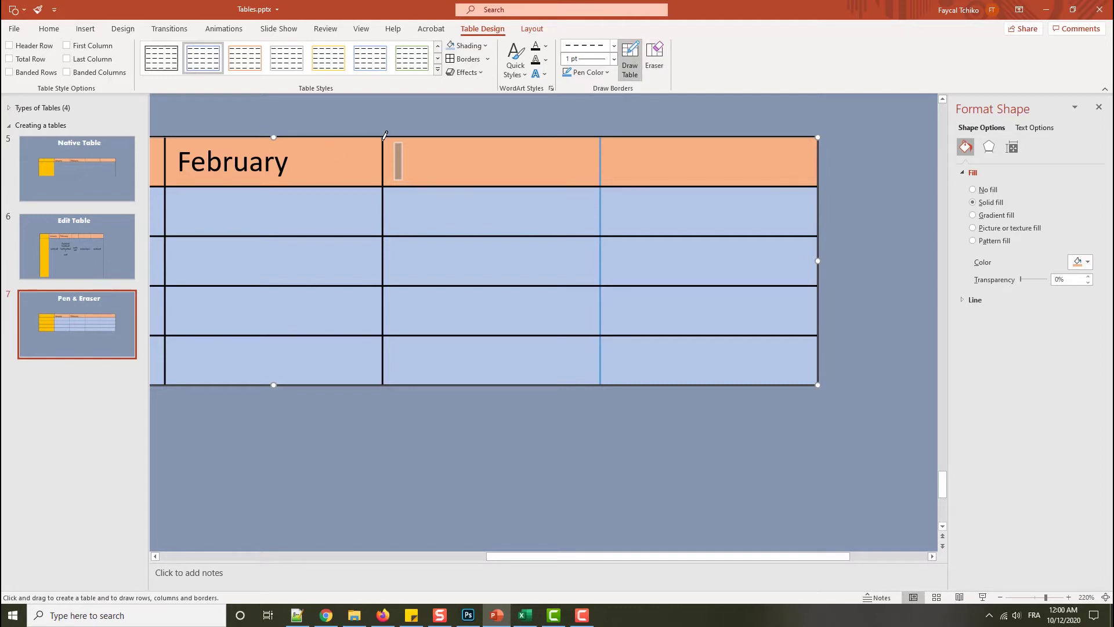
left_click_drag(381, 178, 386, 380)
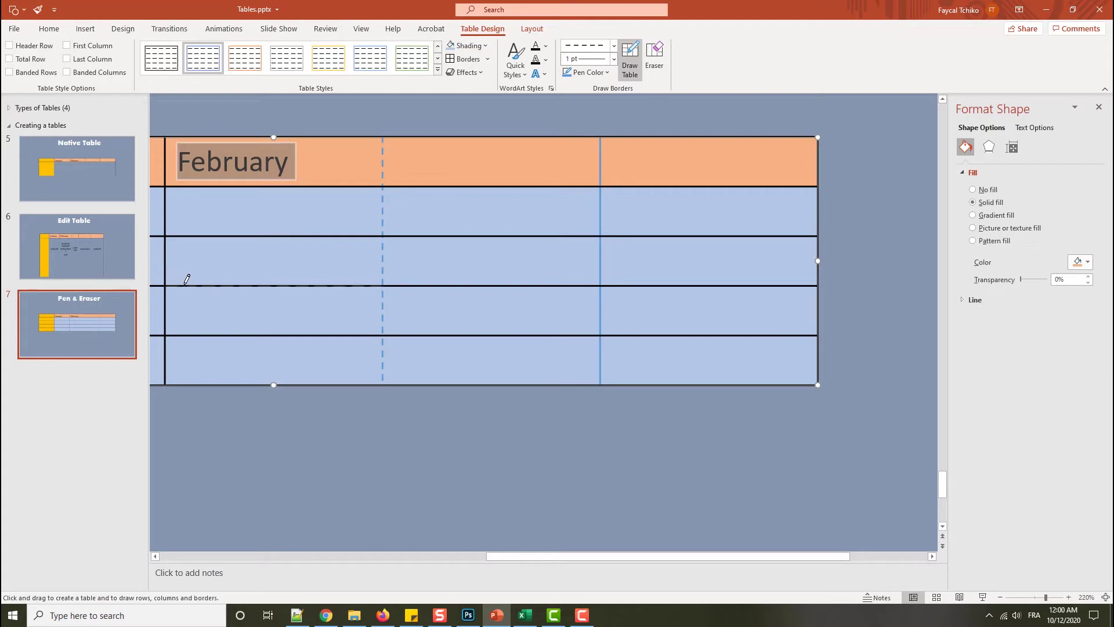
left_click_drag(370, 279, 383, 278)
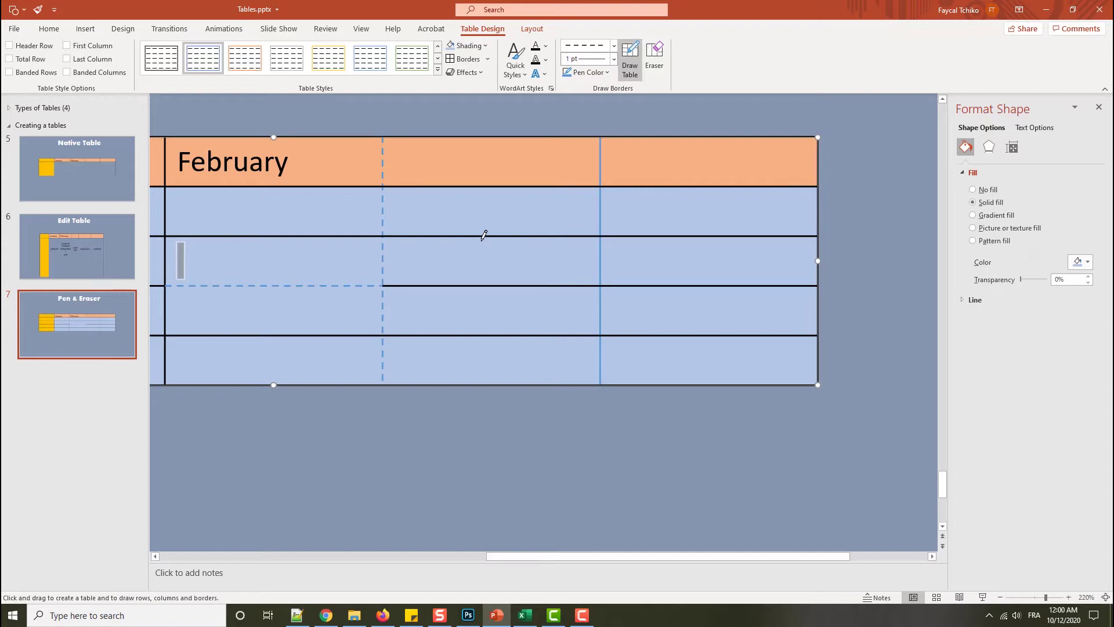
left_click_drag(488, 237, 488, 255)
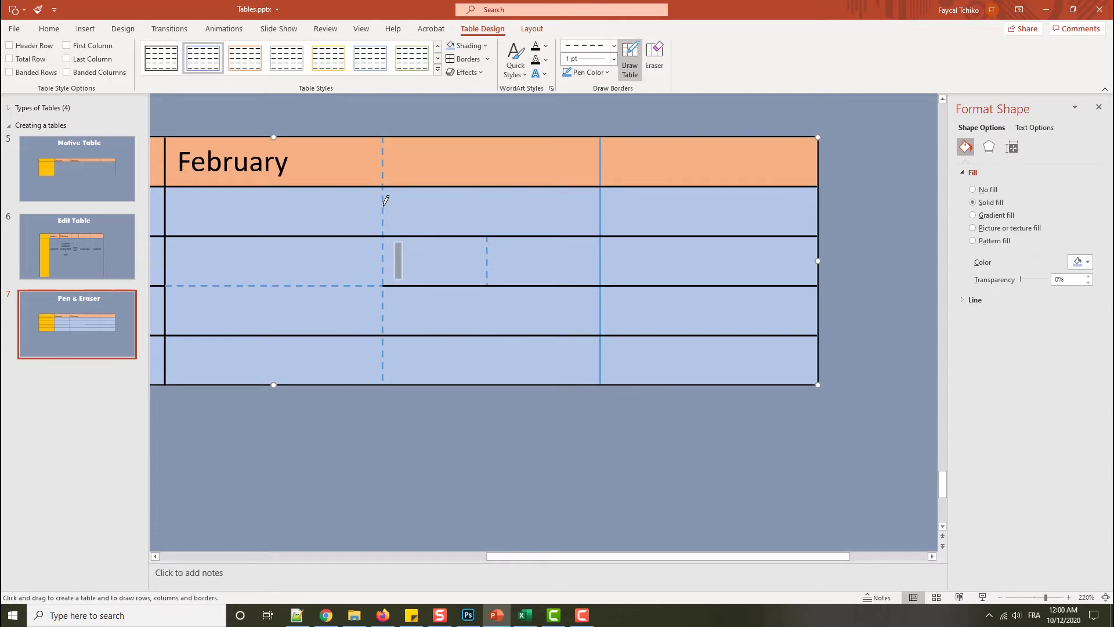
left_click_drag(385, 207, 597, 209)
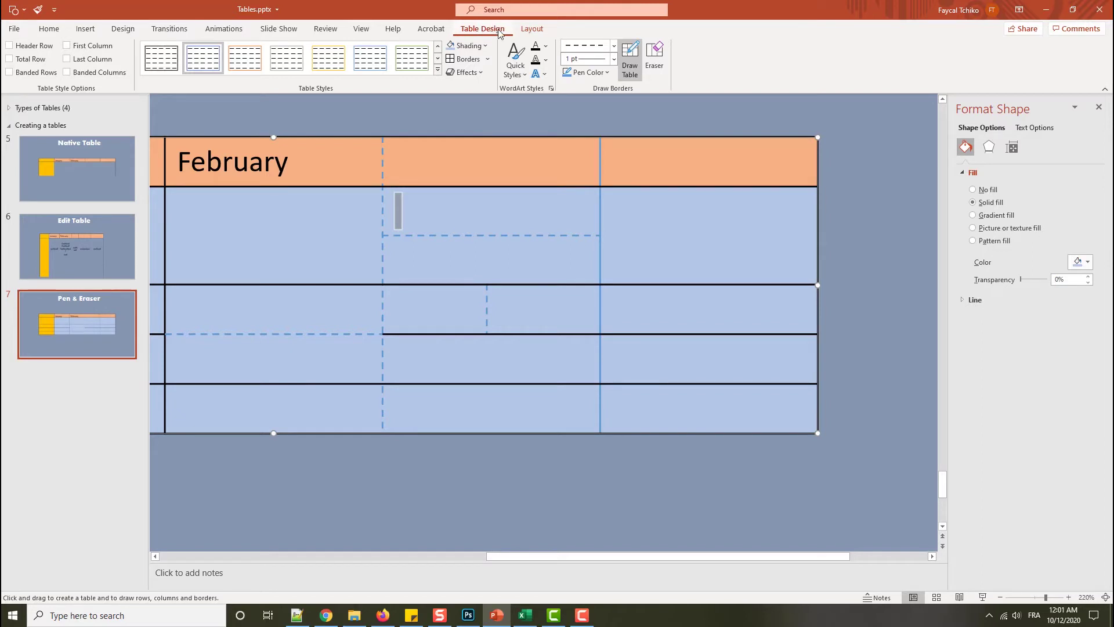
Zoom out to the whole slide, turn off Draw Table, and drag the table higher, then deselect it.
left_click(532, 29)
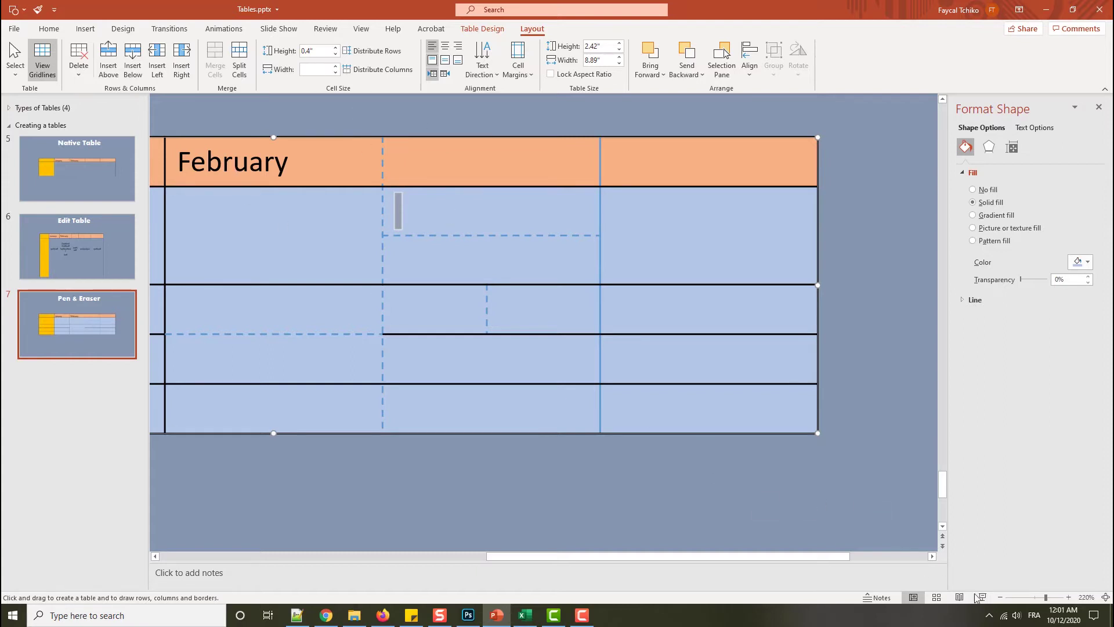
left_click(1000, 596)
left_click(1000, 597)
left_click(1000, 597)
left_click(1000, 597)
left_click(1000, 597)
left_click(1001, 597)
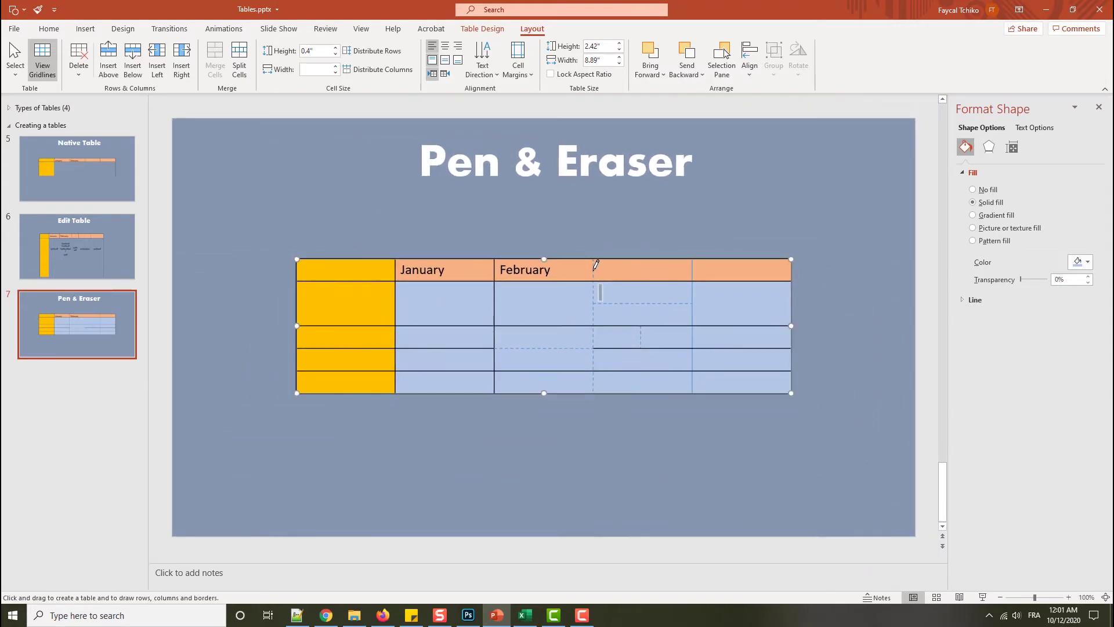
left_click(15, 61)
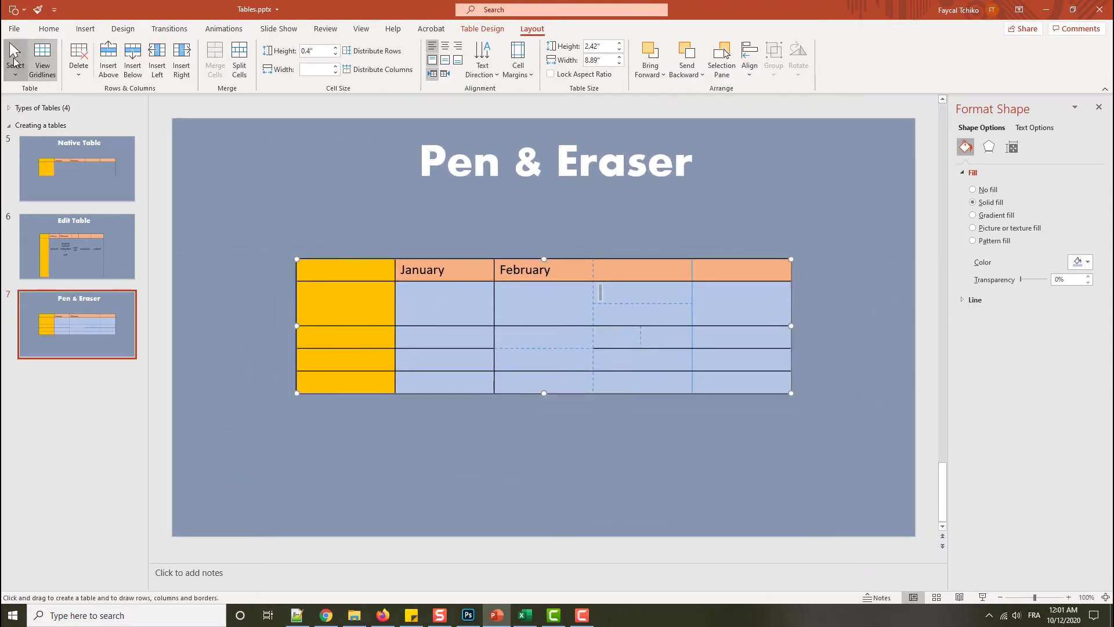
left_click(534, 258)
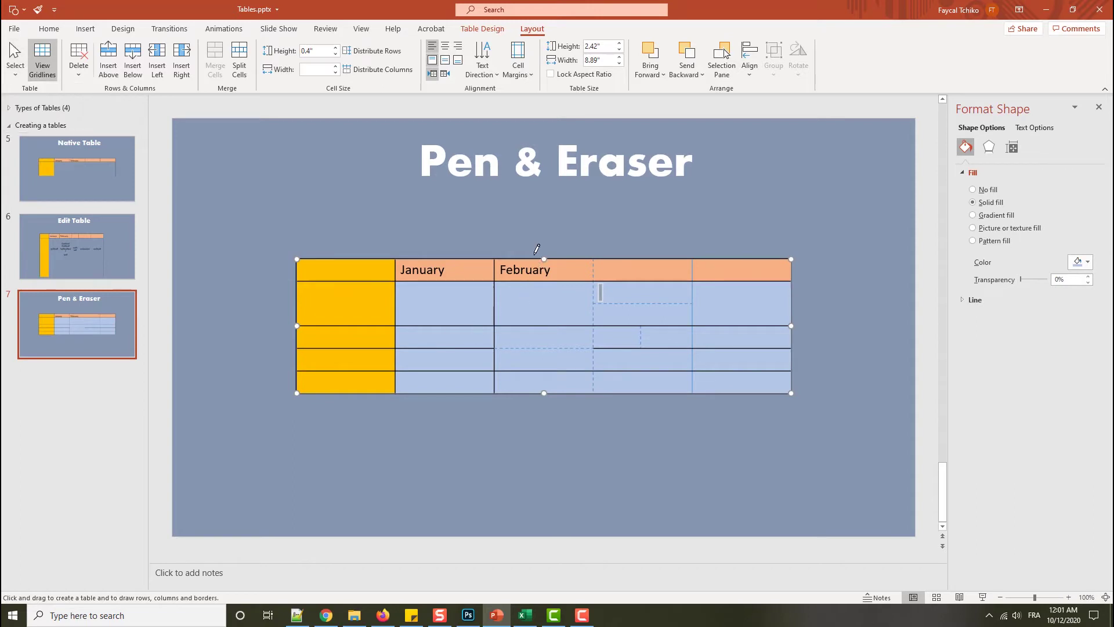
left_click(482, 29)
left_click(534, 255)
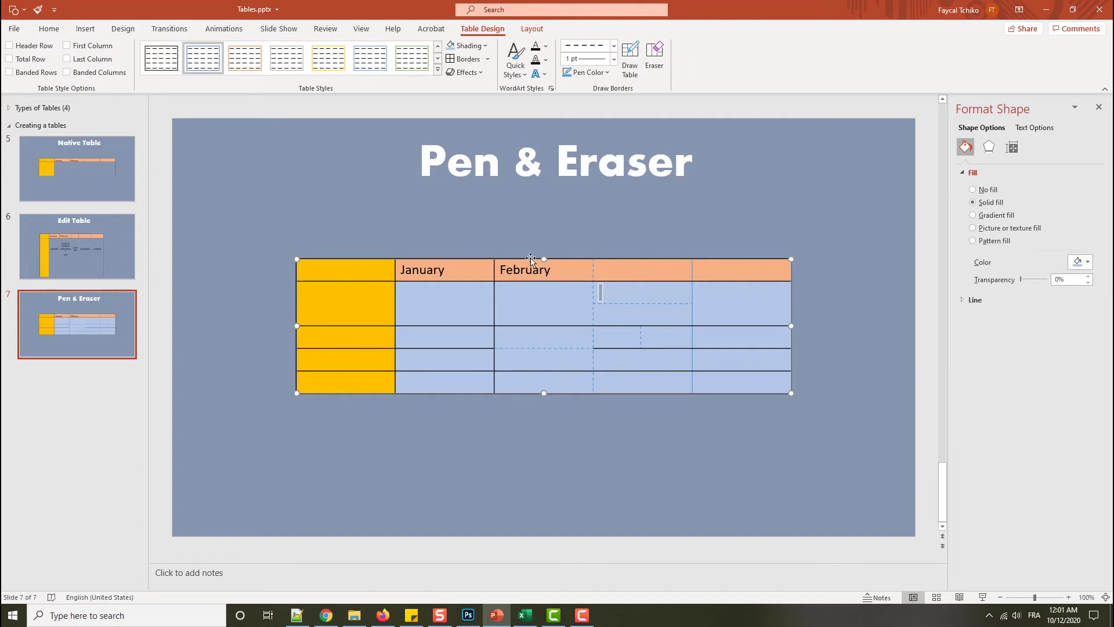
left_click_drag(528, 260, 524, 224)
left_click(559, 418)
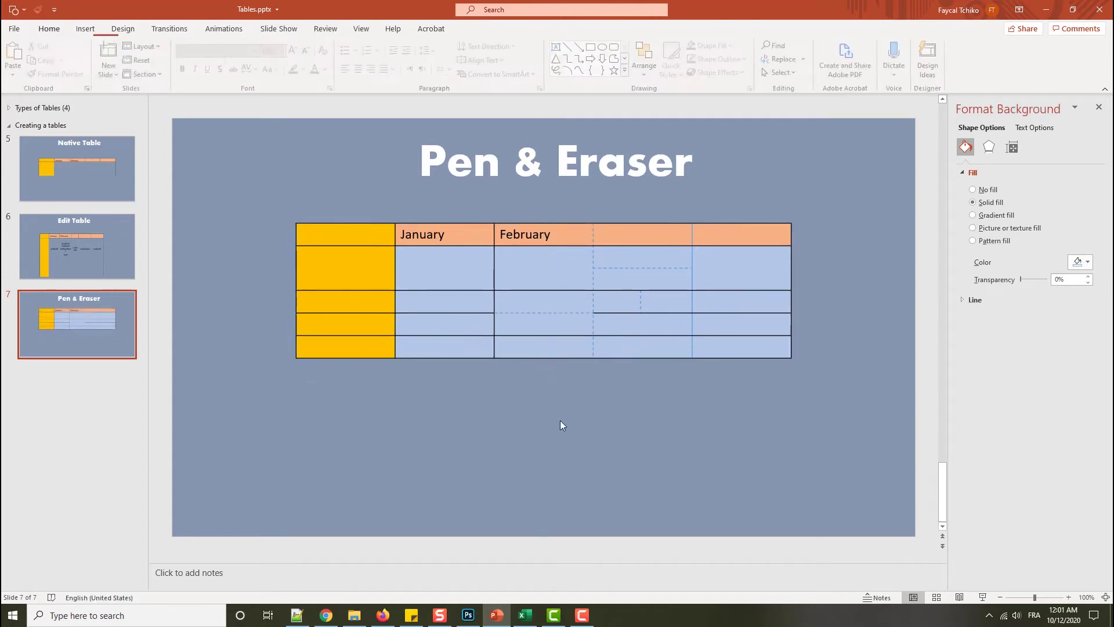
Re-enable Draw Table, retrace the January/February border, and sketch an outline below the table.
left_click(529, 224)
left_click(629, 58)
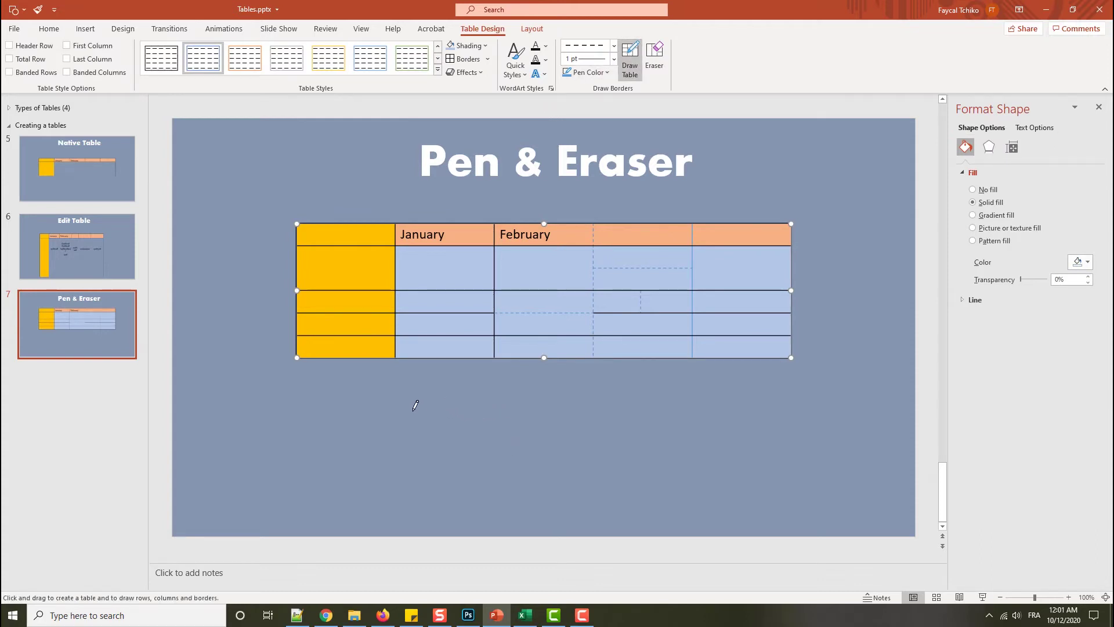
left_click_drag(493, 259, 494, 287)
left_click_drag(690, 456, 428, 409)
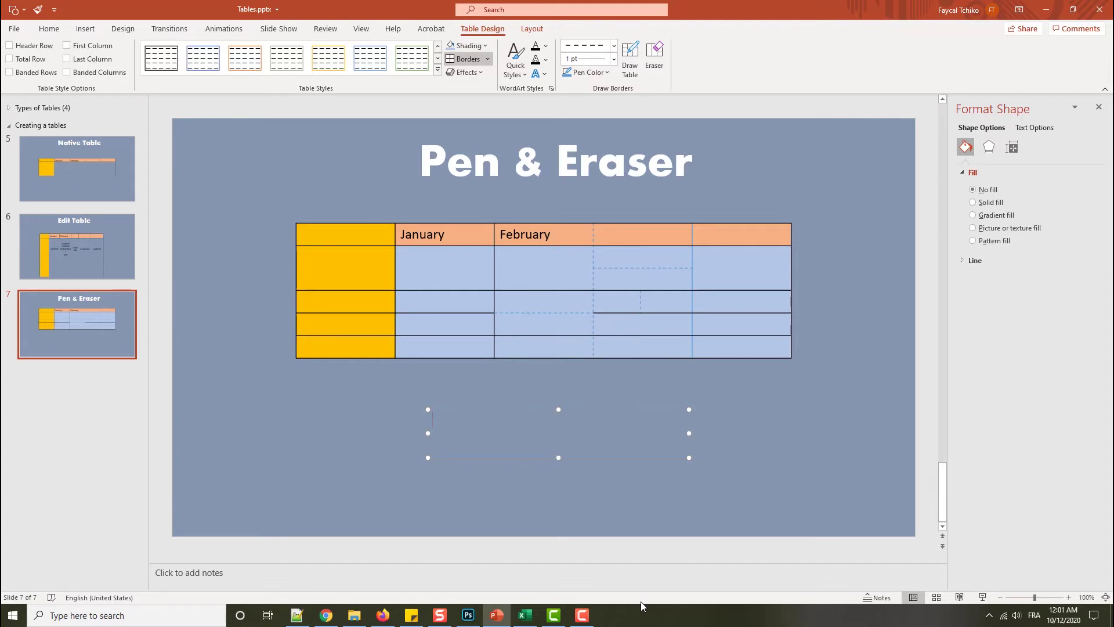
Zoom in and draw the new table's rectangle below the existing table.
left_click(1069, 597)
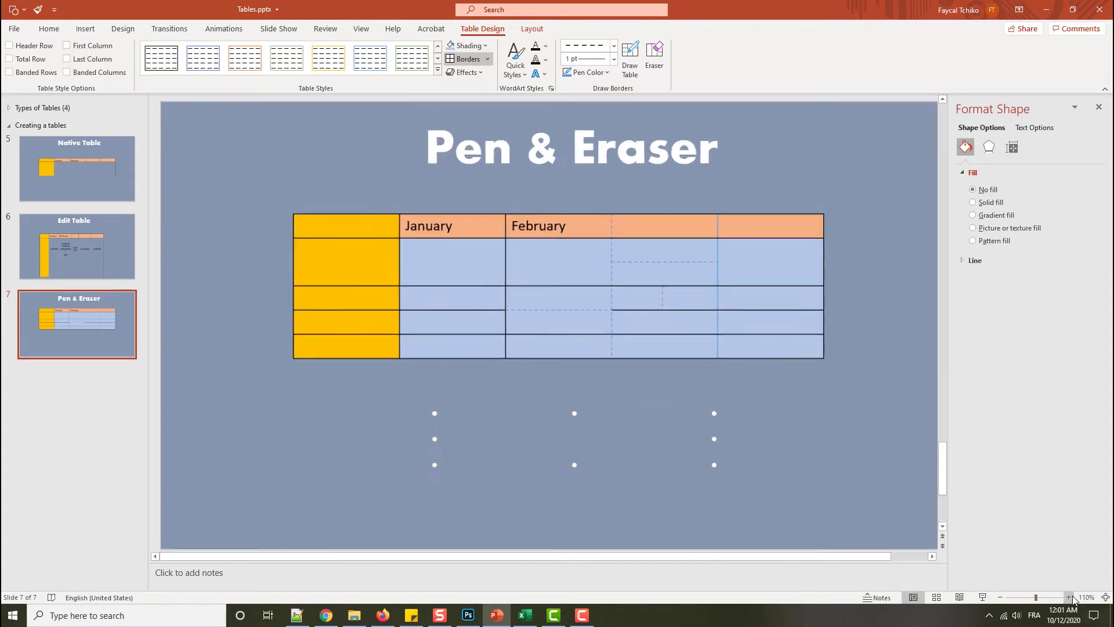
left_click(1069, 597)
left_click(1069, 597)
left_click(1069, 597)
left_click(1069, 597)
left_click(1069, 597)
left_click(1069, 597)
left_click_drag(493, 559, 732, 558)
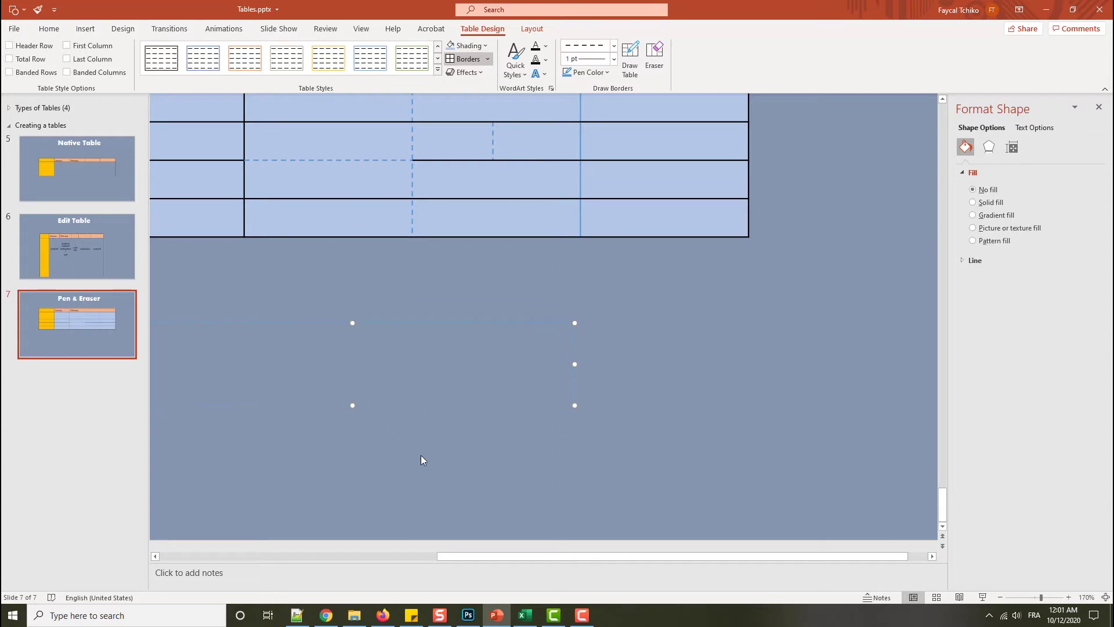
left_click_drag(521, 559, 446, 556)
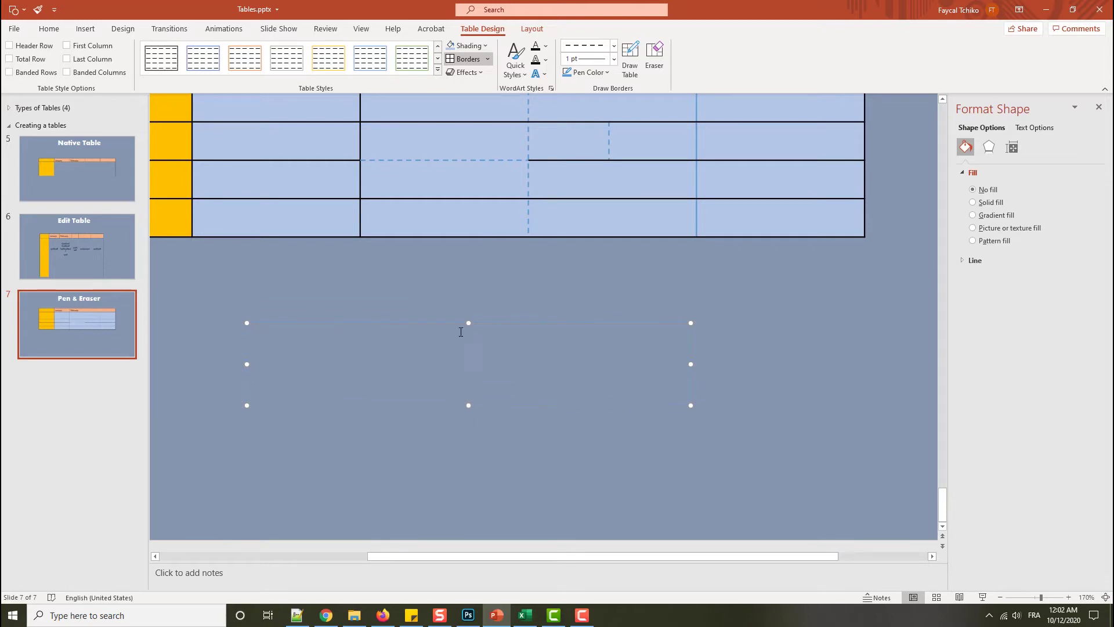
left_click(630, 58)
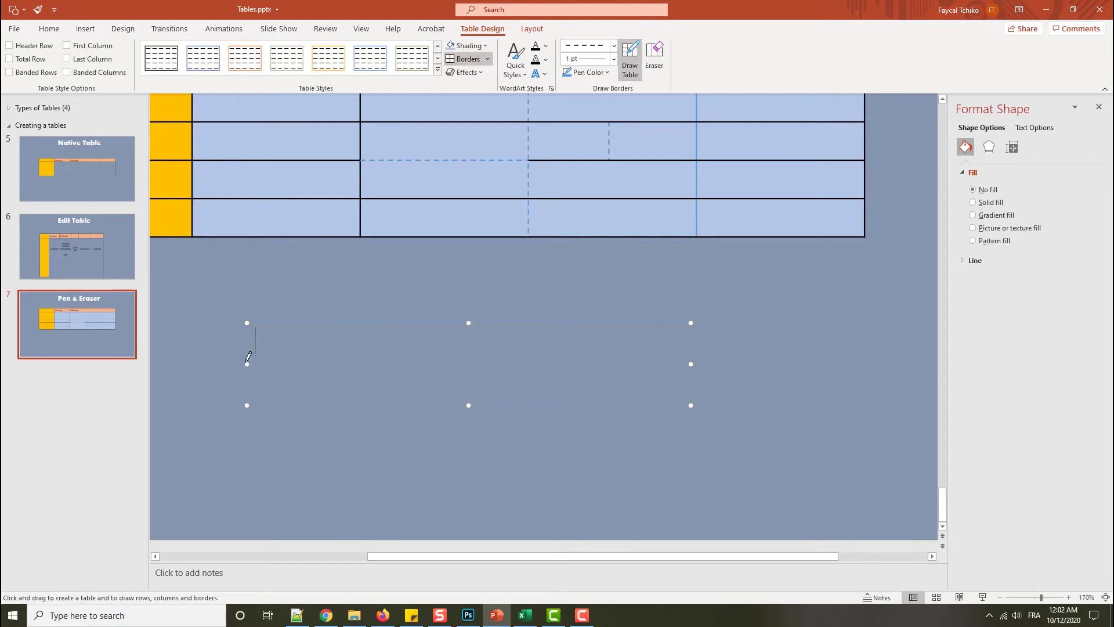
left_click_drag(470, 363, 566, 369)
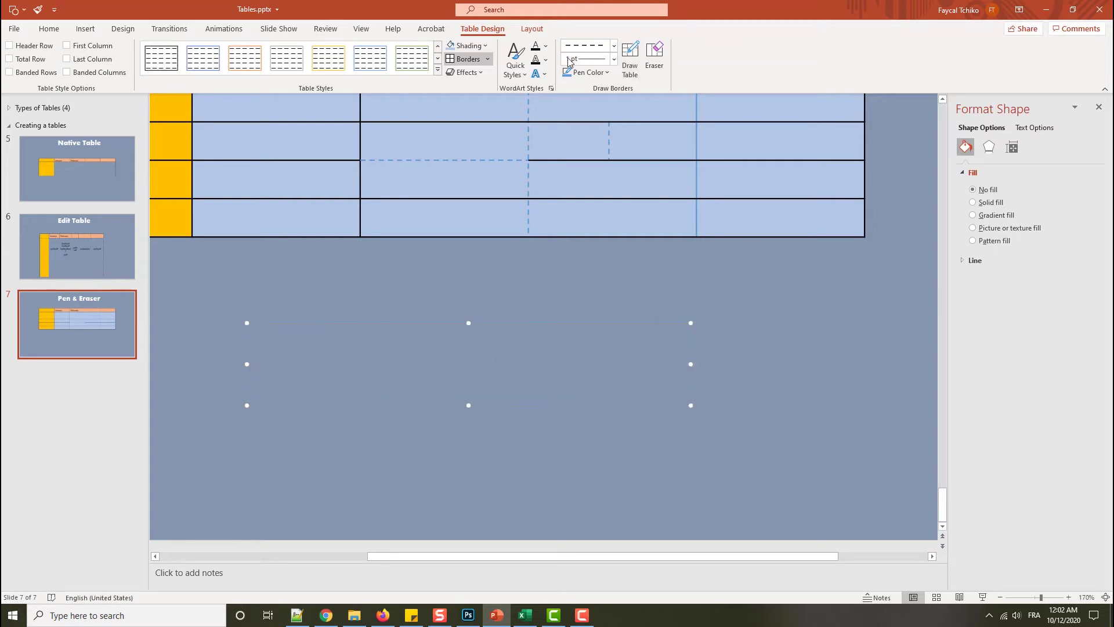
Set the pen to black and draw a dashed horizontal and a dashed vertical divider across the new table.
left_click(608, 73)
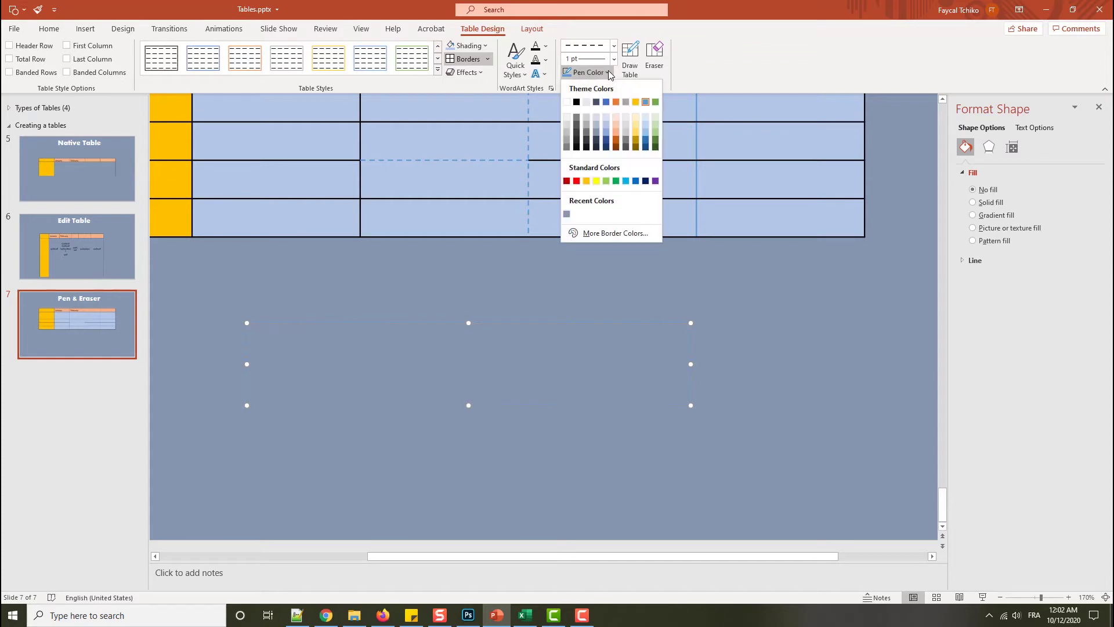
left_click(576, 102)
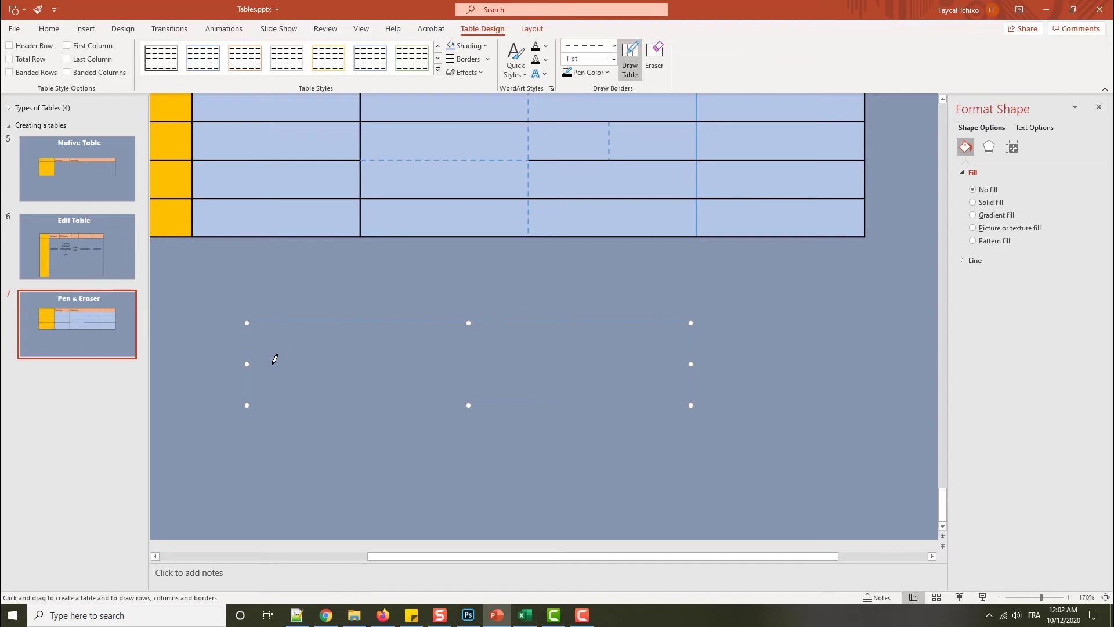
left_click_drag(275, 359, 502, 358)
left_click_drag(469, 323, 468, 405)
Erase the centre divider's lower half and the middle divider's right half, then save Tables.pptx.
left_click(654, 58)
left_click(394, 383)
left_click(468, 385)
left_click(582, 363)
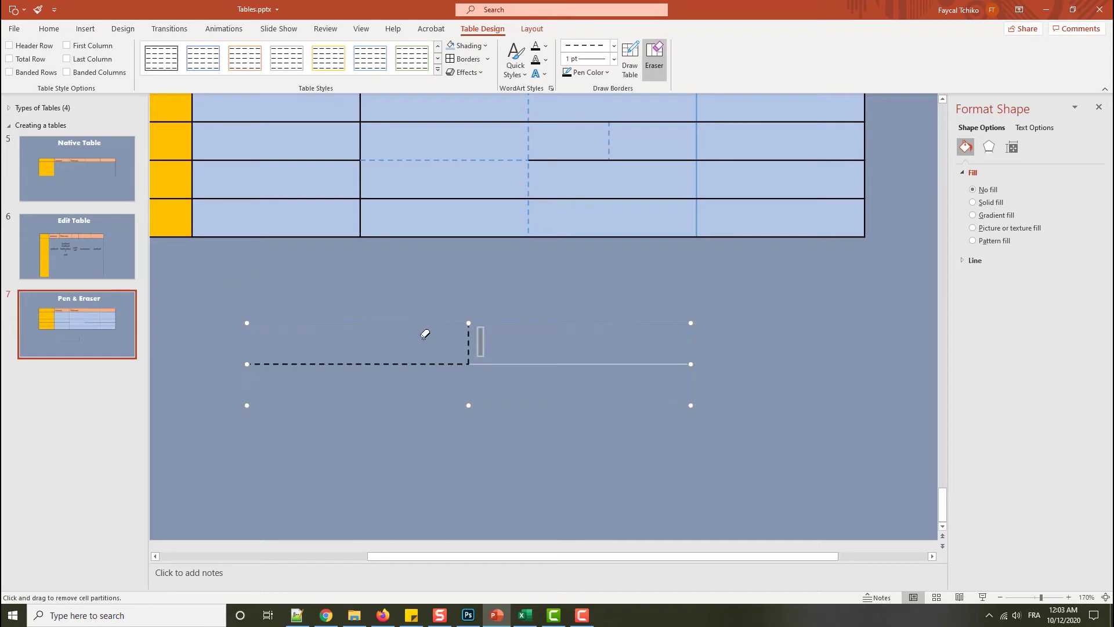
key("ctrl+s")
scroll(611, 504, "down", 6)
Type 'qsdfqsdfqs', 'qsdfqsdf' and 'qsdfqsdfqsdfqsdfqsdfqsdfsqdfqsdf' into the upper-left, upper-right and bottom cells.
left_click(527, 400)
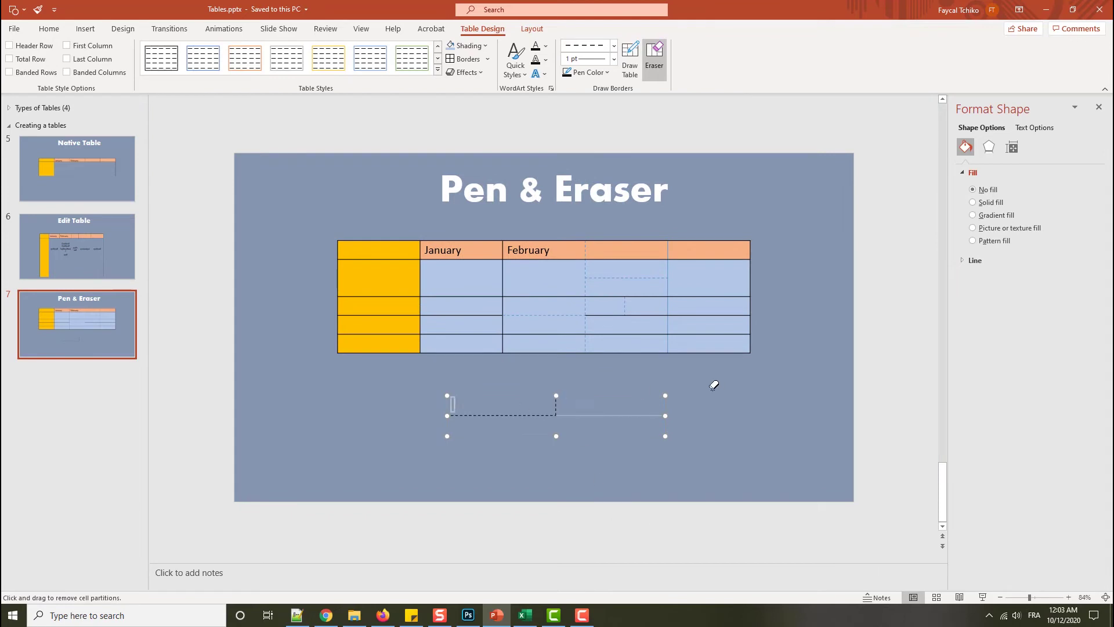
left_click(654, 58)
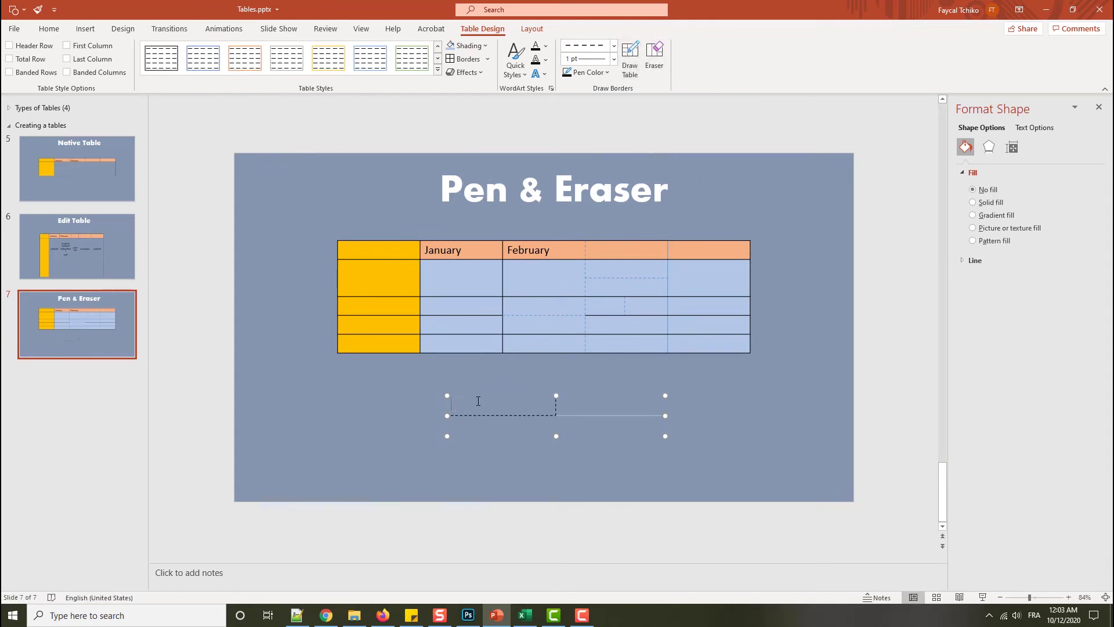
type("qsdfqsdfqs")
left_click(589, 404)
type("qsdfqsdf")
left_click(515, 429)
type("qsdfqsdfqsdfqsdfqsdfqsdf")
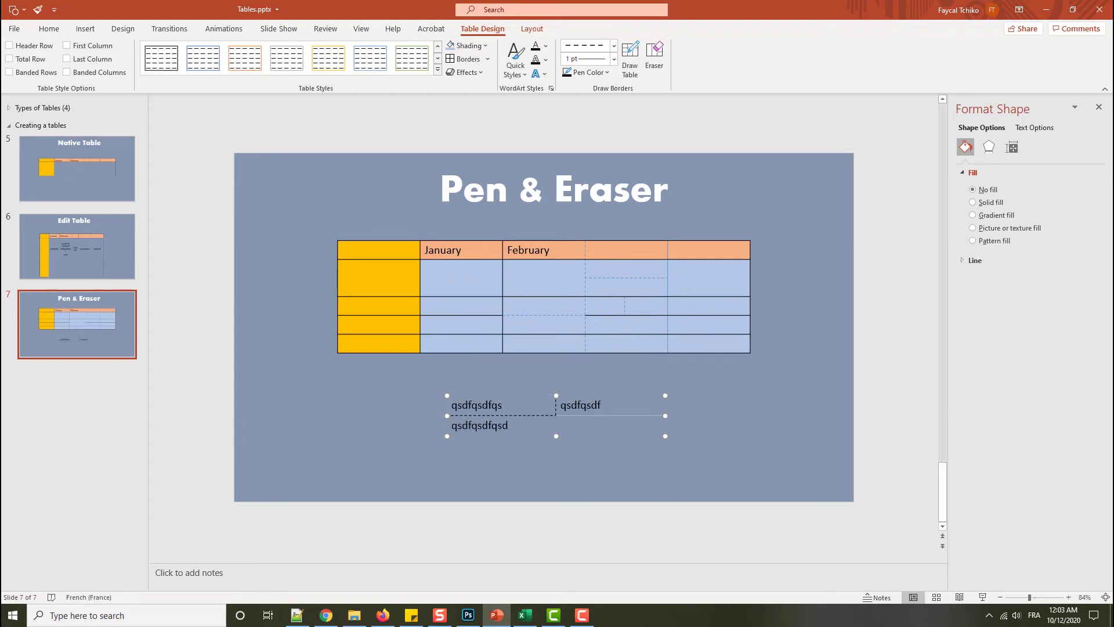
type("sqdfqsdf")
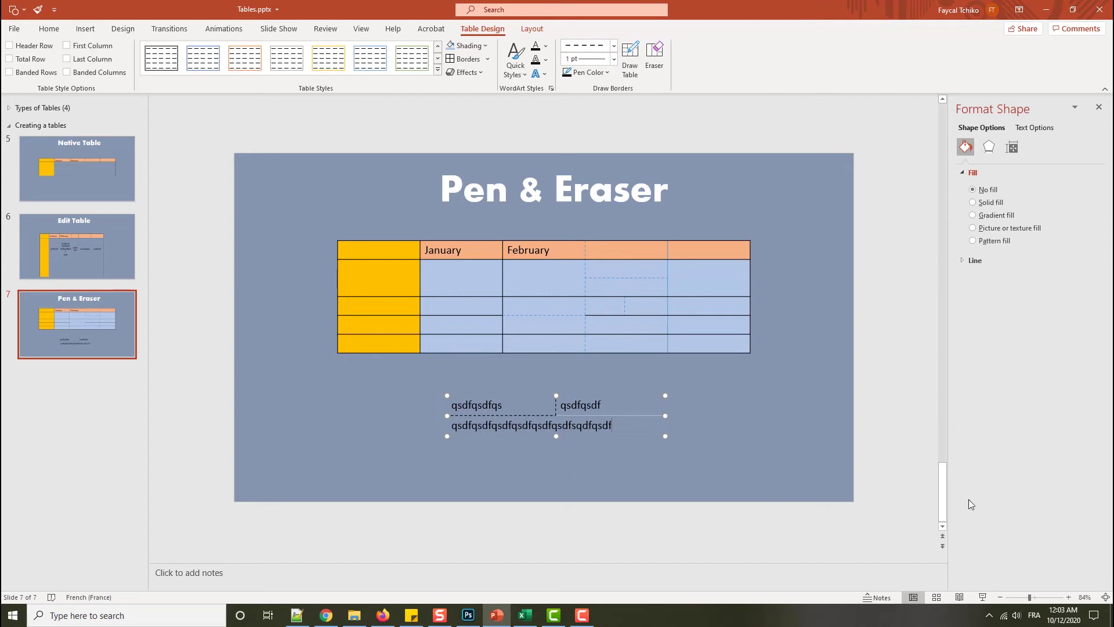